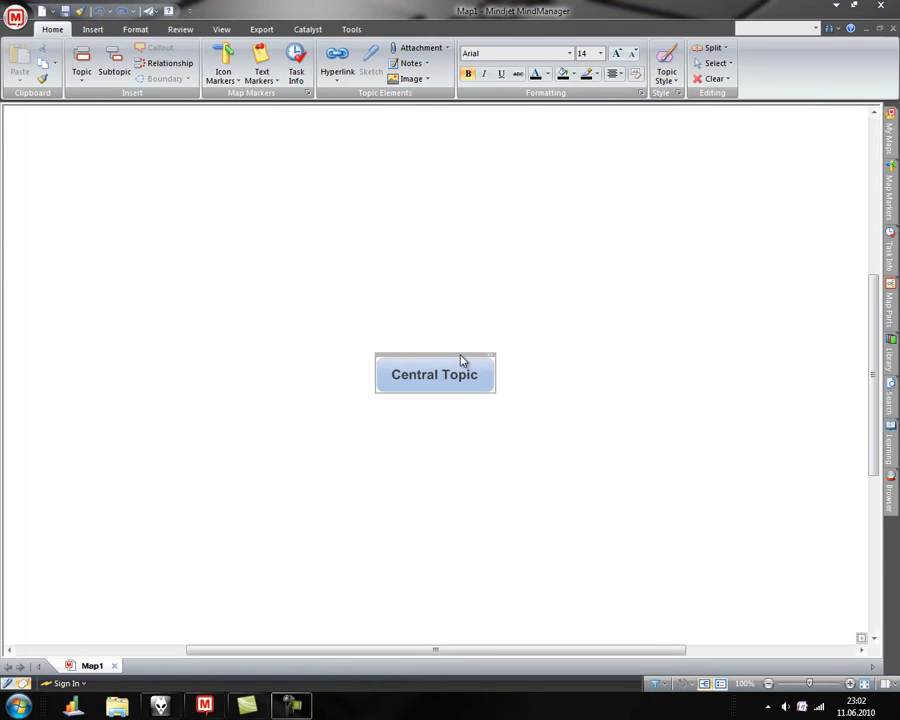
# - Select the Central Topic so it can be renamed 'Music'
pyautogui.click(461, 360)
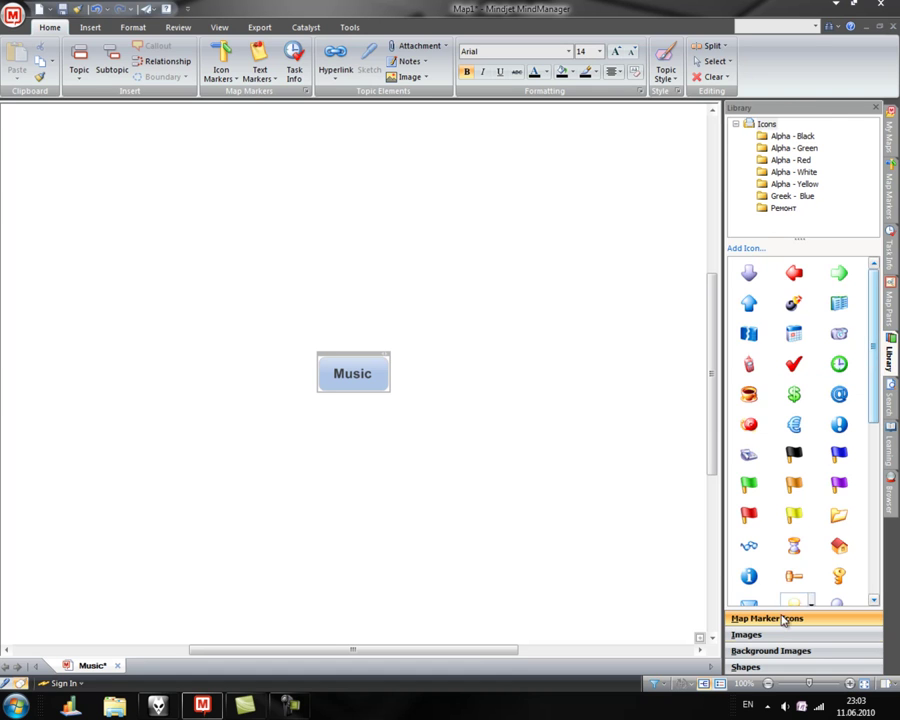
# - Add the headphones image from the Library's Electronics images to the central topic
pyautogui.click(766, 633)
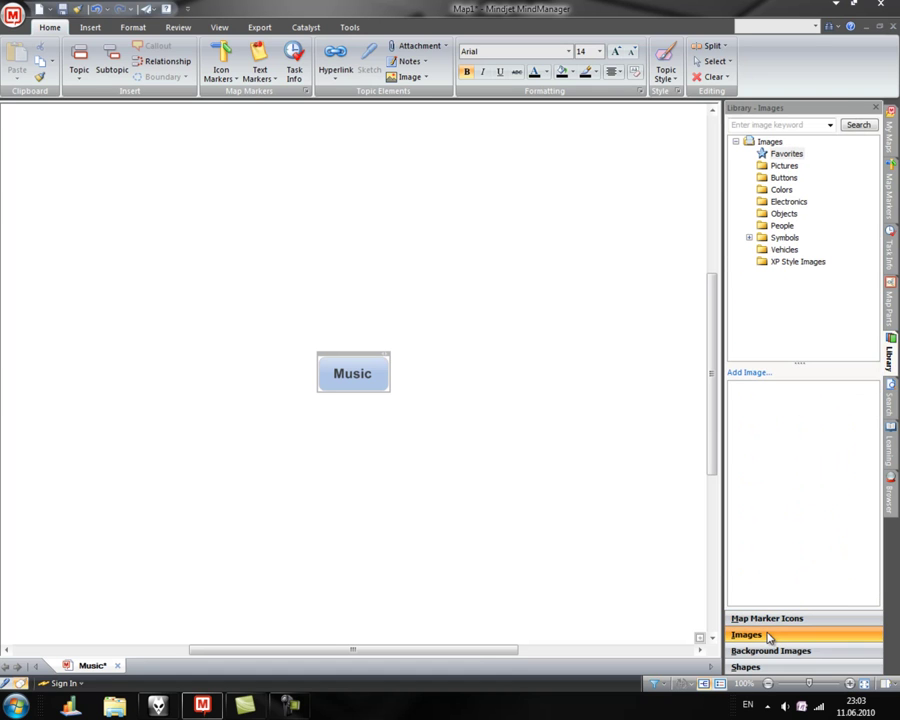
pyautogui.click(781, 202)
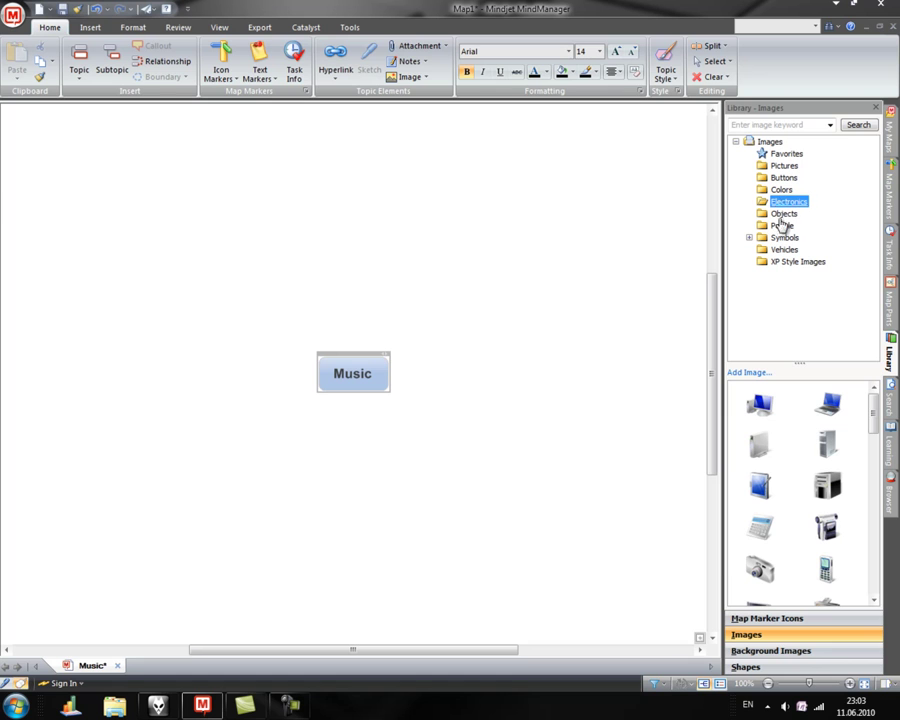
pyautogui.moveTo(872, 402); pyautogui.dragTo(877, 560)
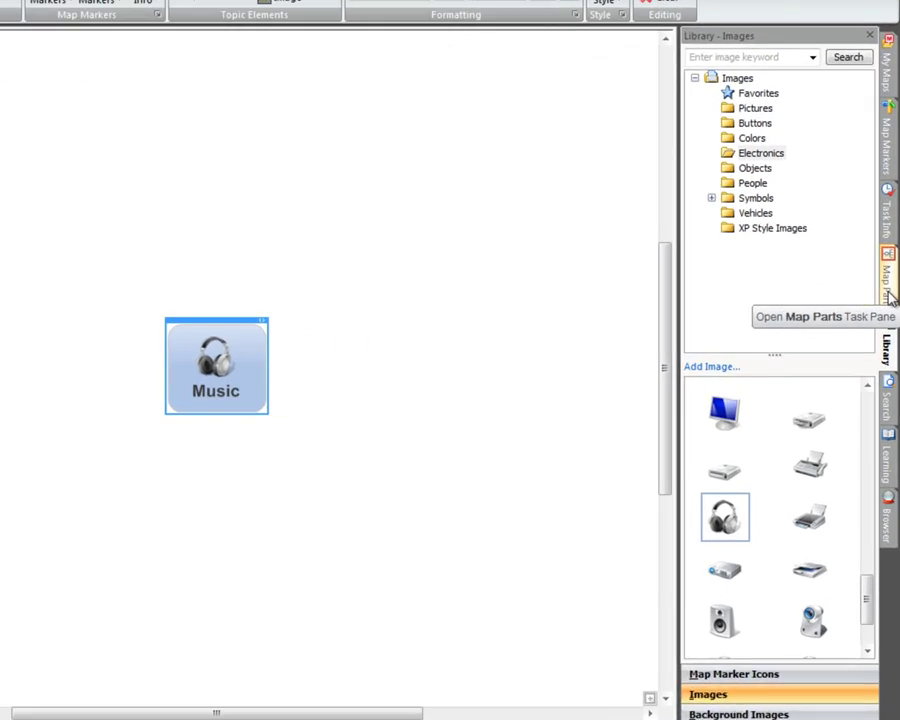
# - Insert an All Files & Folders map part linked to Archive (I:) > _Music > Music
pyautogui.click(891, 318)
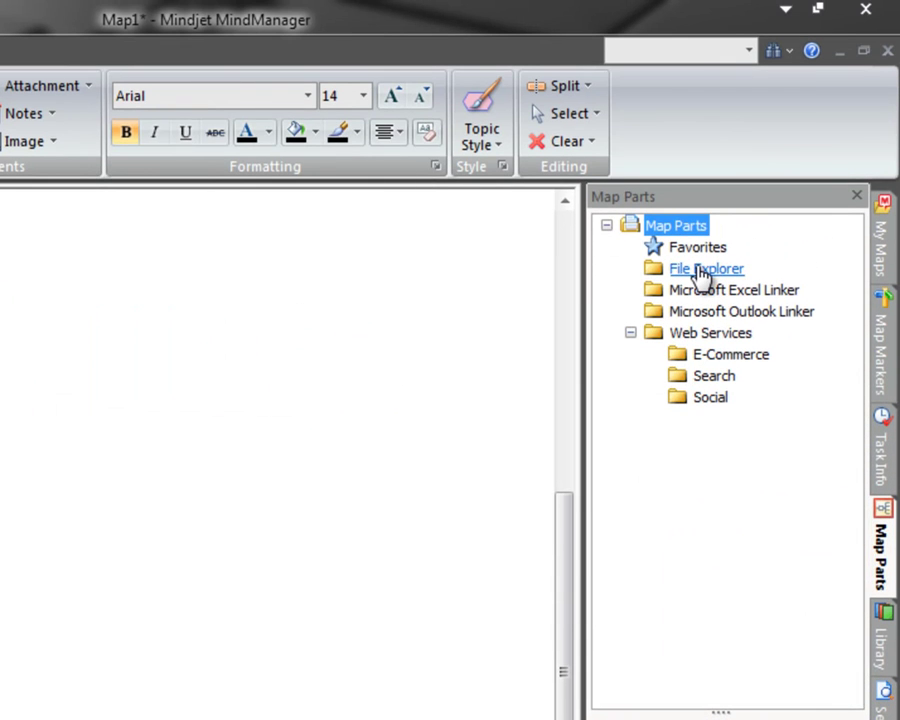
pyautogui.click(702, 270)
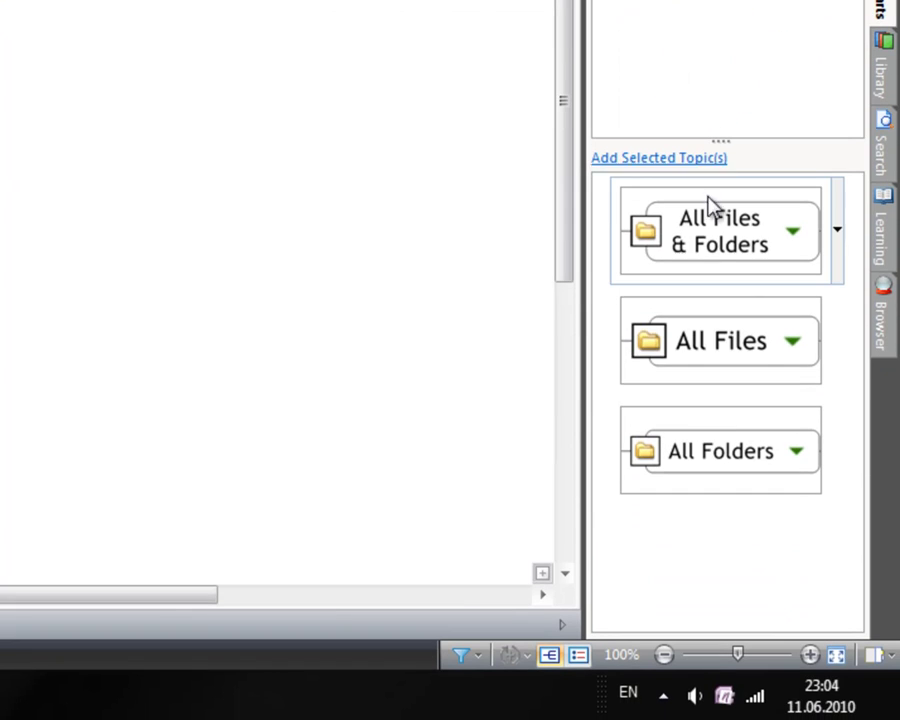
pyautogui.doubleClick(710, 236)
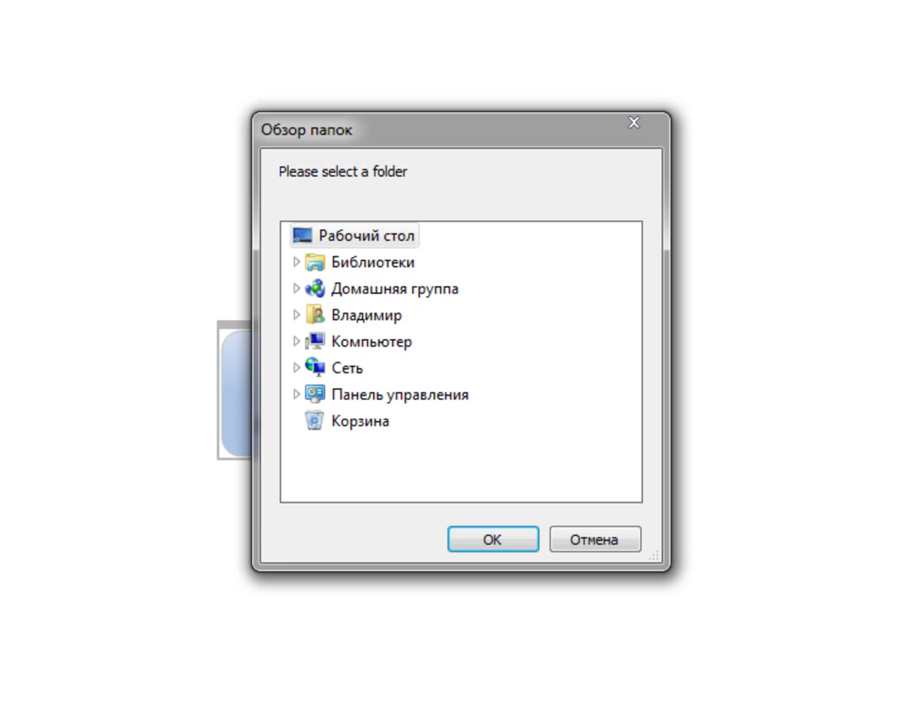
pyautogui.click(370, 468)
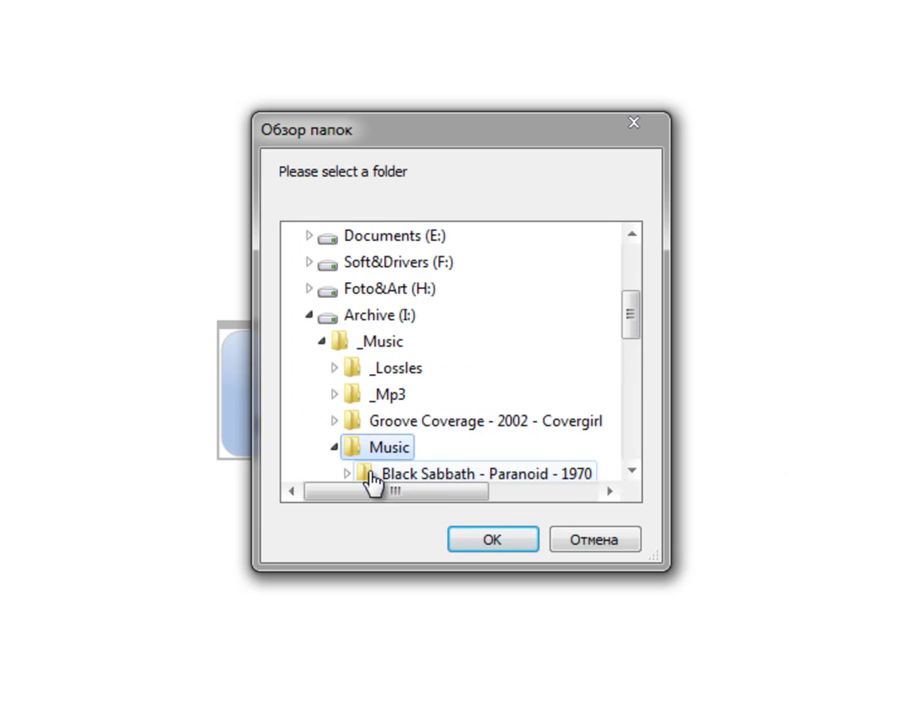
pyautogui.click(473, 541)
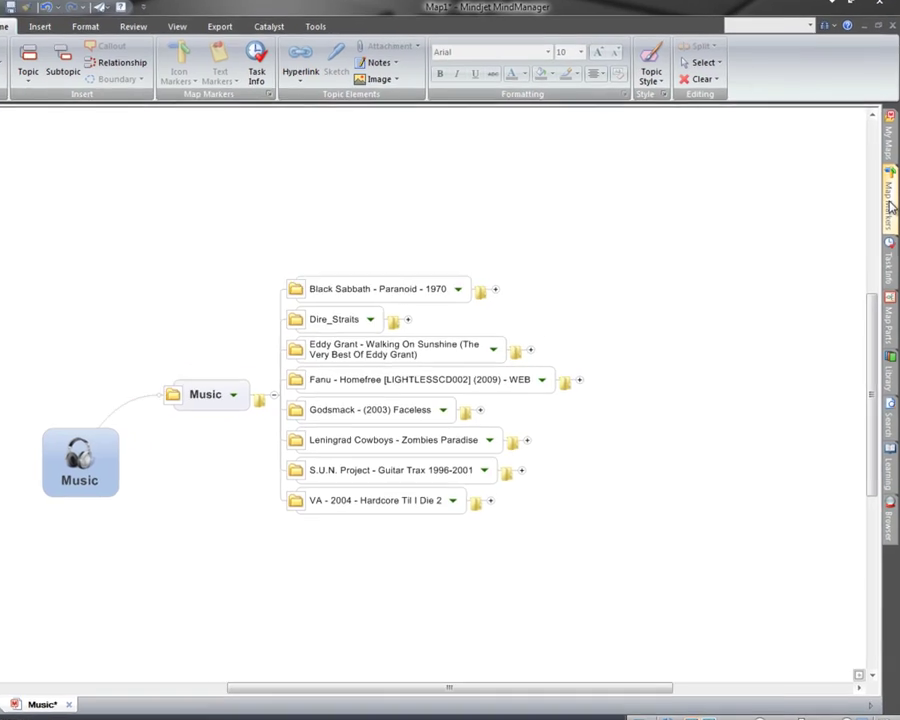
# - Rename the Priority 1 map marker to 'Rock, Metal, etc'
pyautogui.click(885, 303)
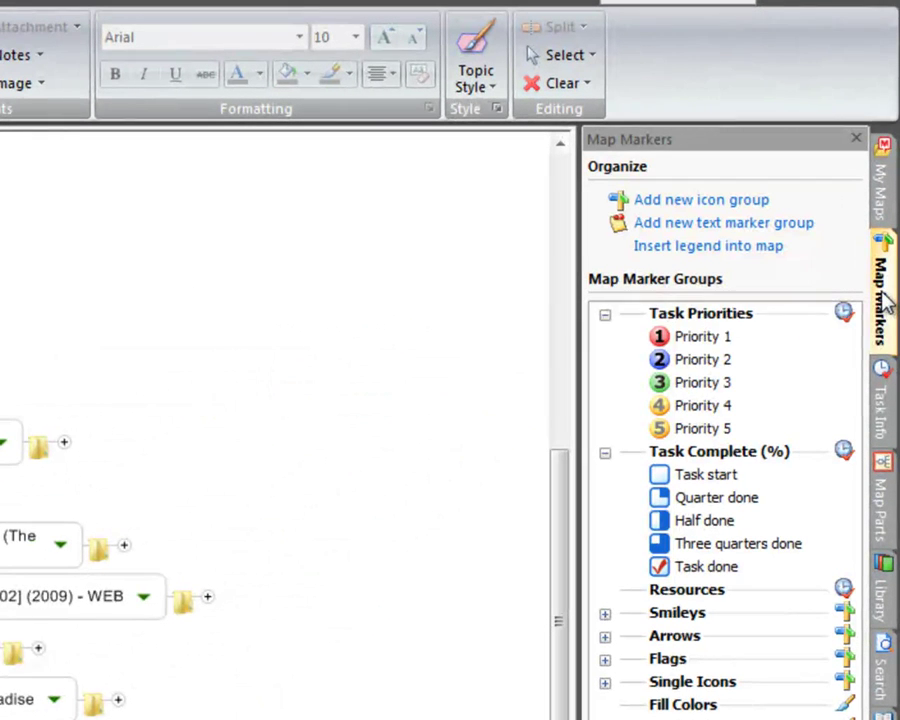
pyautogui.rightClick(719, 340)
pyautogui.click(583, 450)
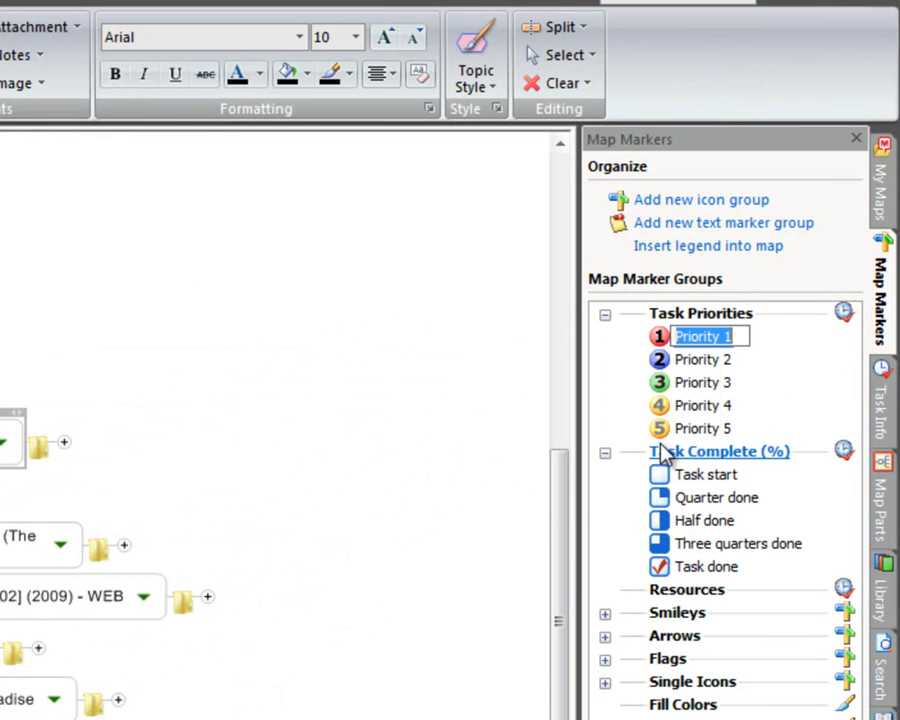
pyautogui.write('Ro')
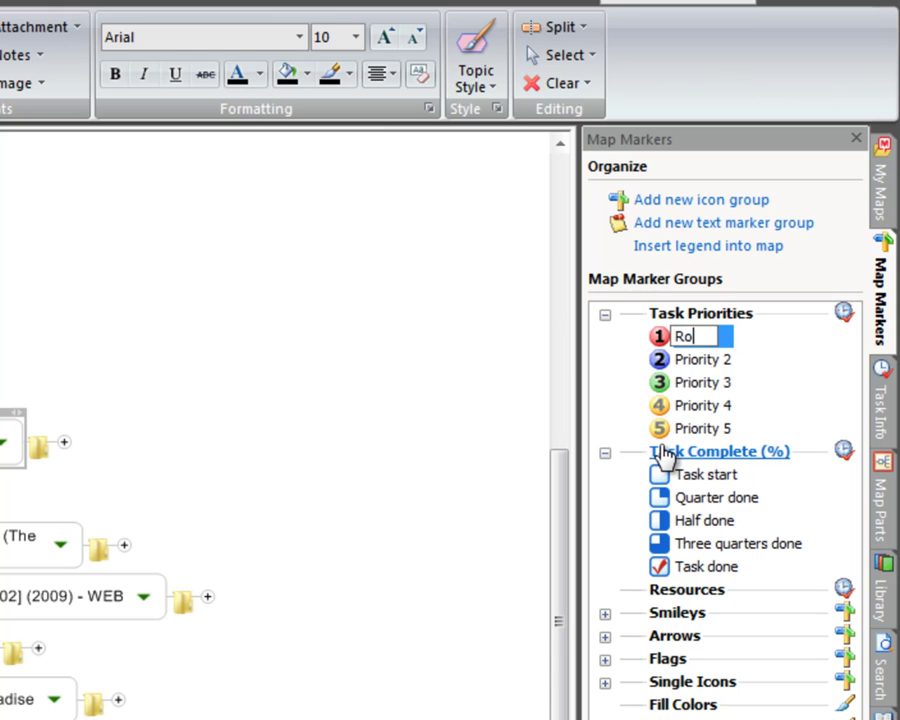
pyautogui.write('ck,')
pyautogui.write(' Metal, ')
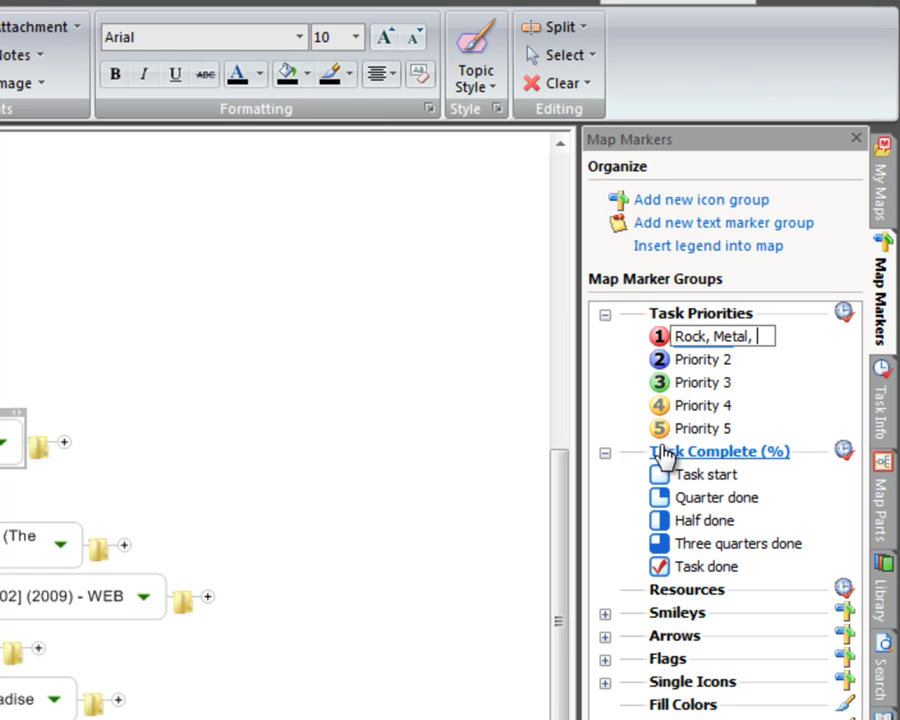
pyautogui.write('etc')
pyautogui.press('Return')
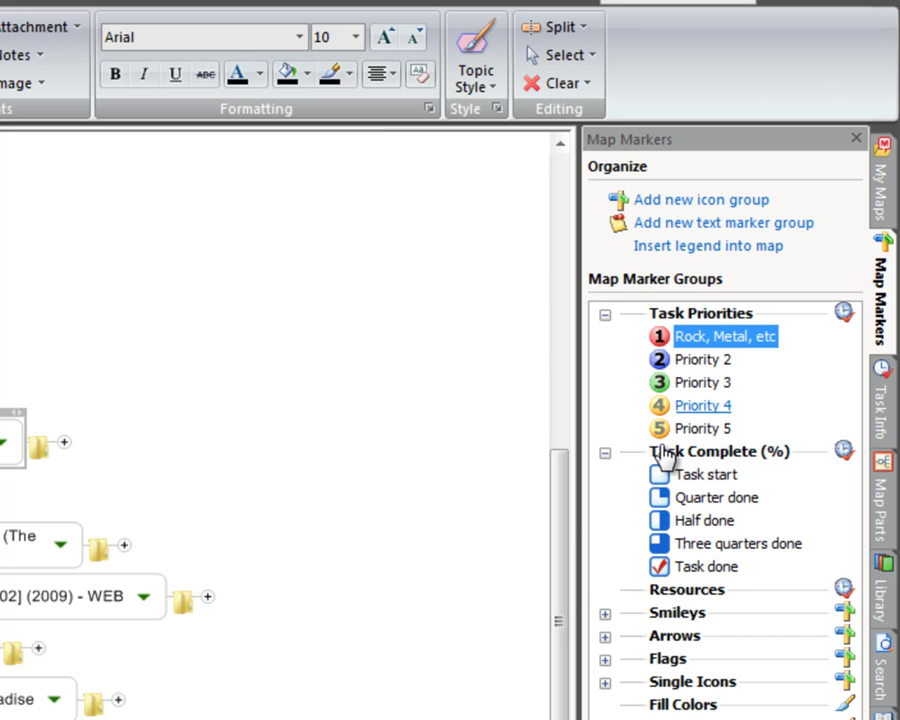
# - Rename the Priority 2 marker to 'D&B'
pyautogui.rightClick(700, 360)
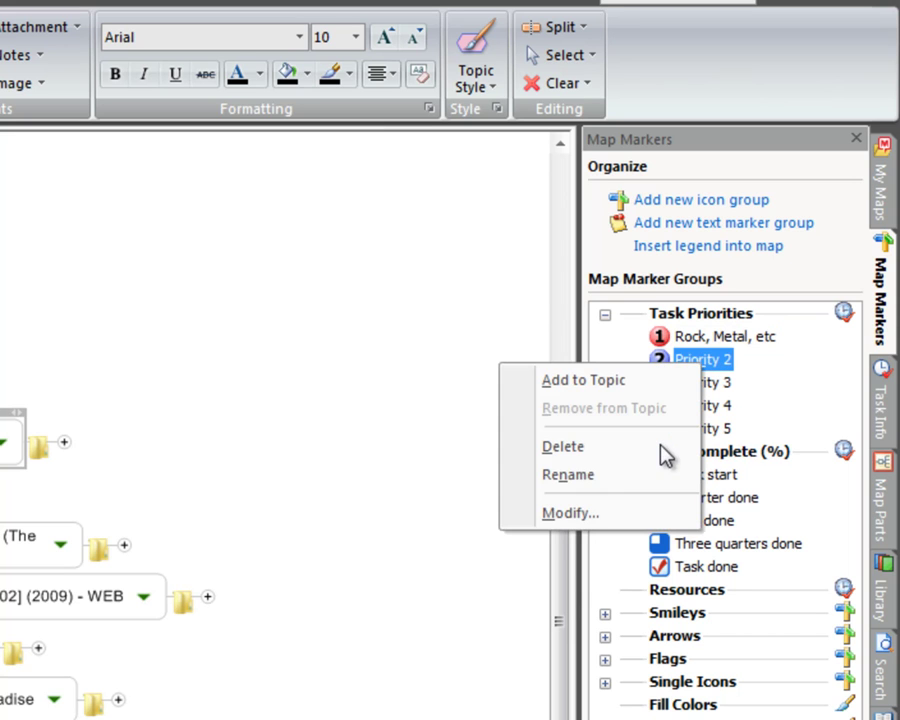
pyautogui.click(684, 476)
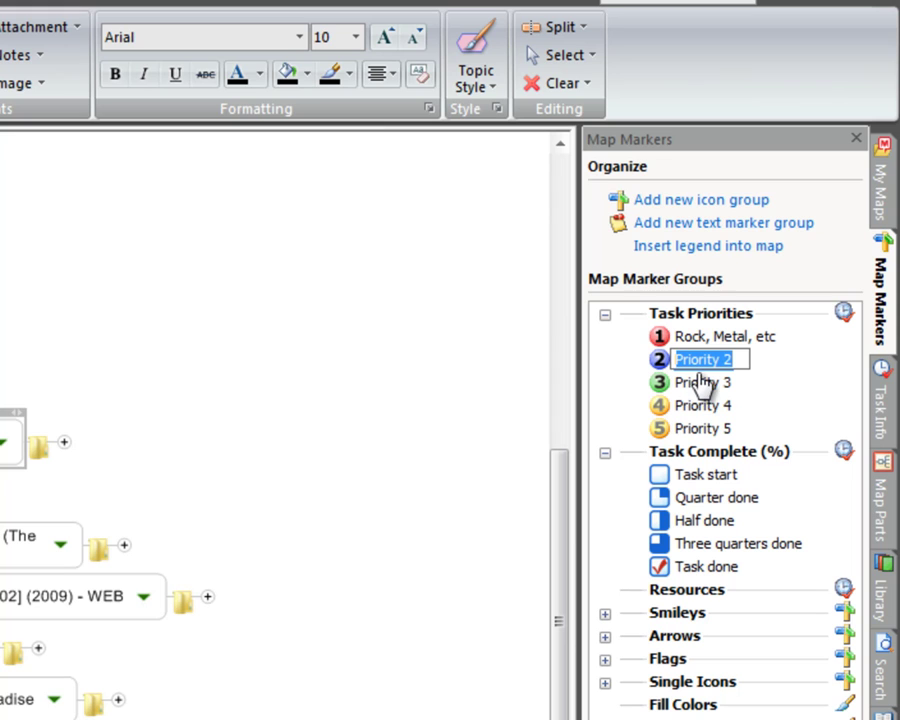
pyautogui.write('D&B')
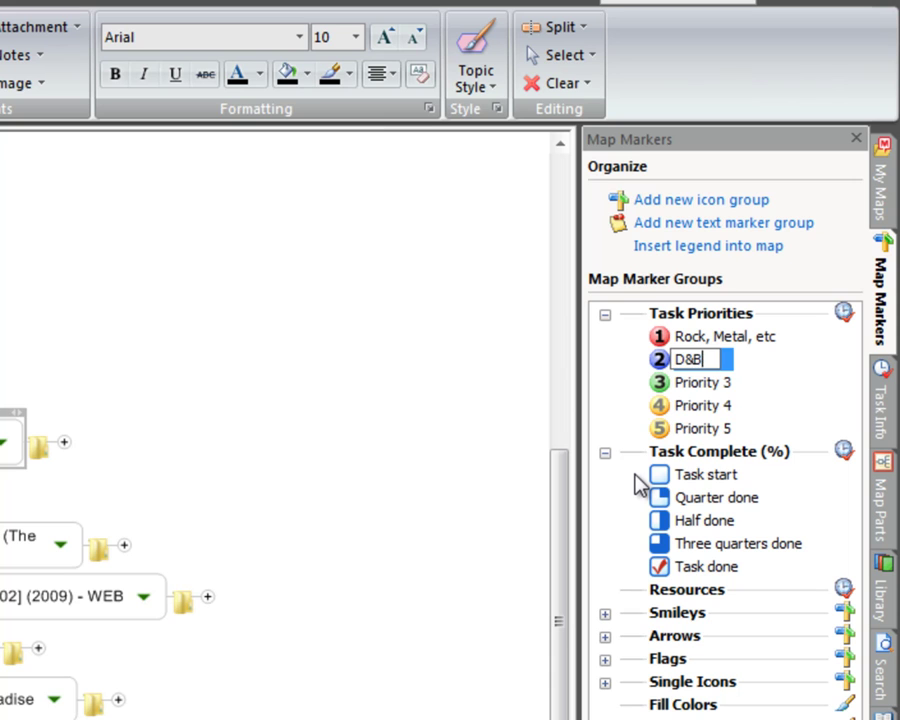
pyautogui.press('Return')
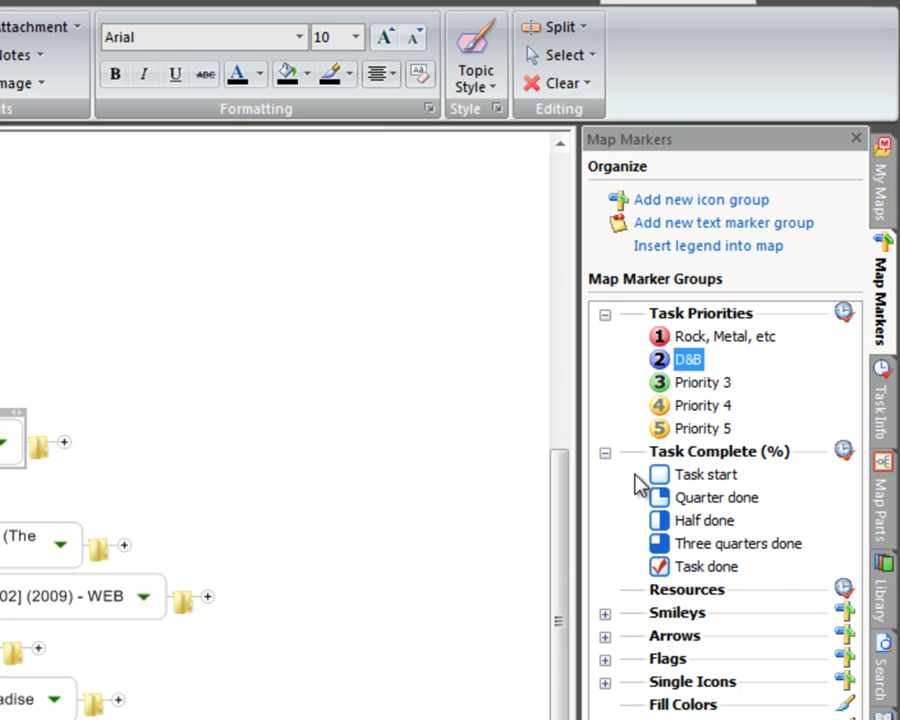
# - Rename the Priority 3 marker to 'Goa & Psy'
pyautogui.press('Down')
pyautogui.hotkey('shift', 'F10')
pyautogui.press('Return')
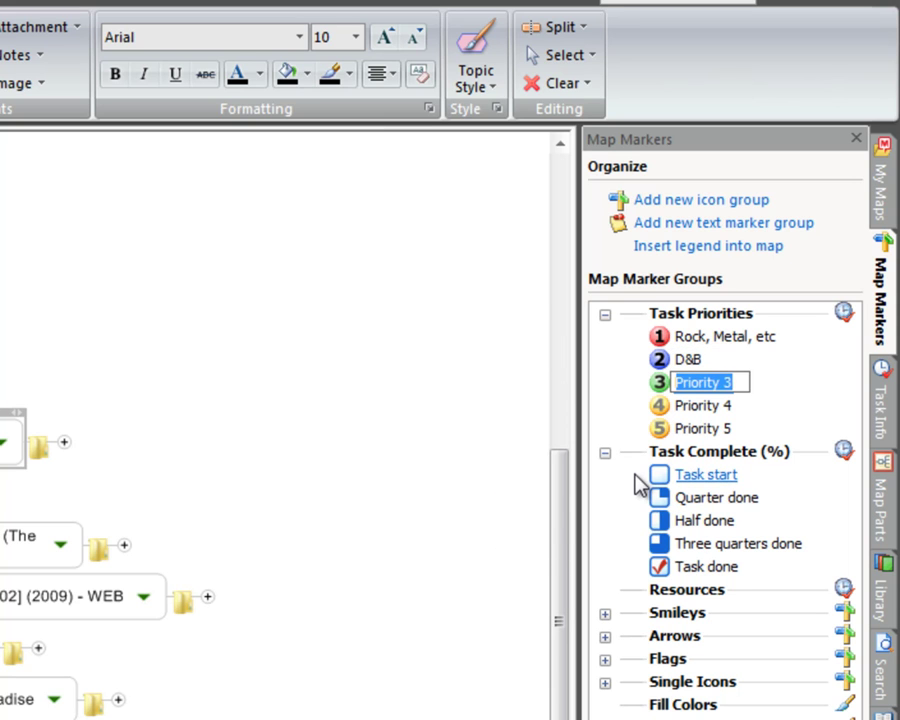
pyautogui.write('Goa')
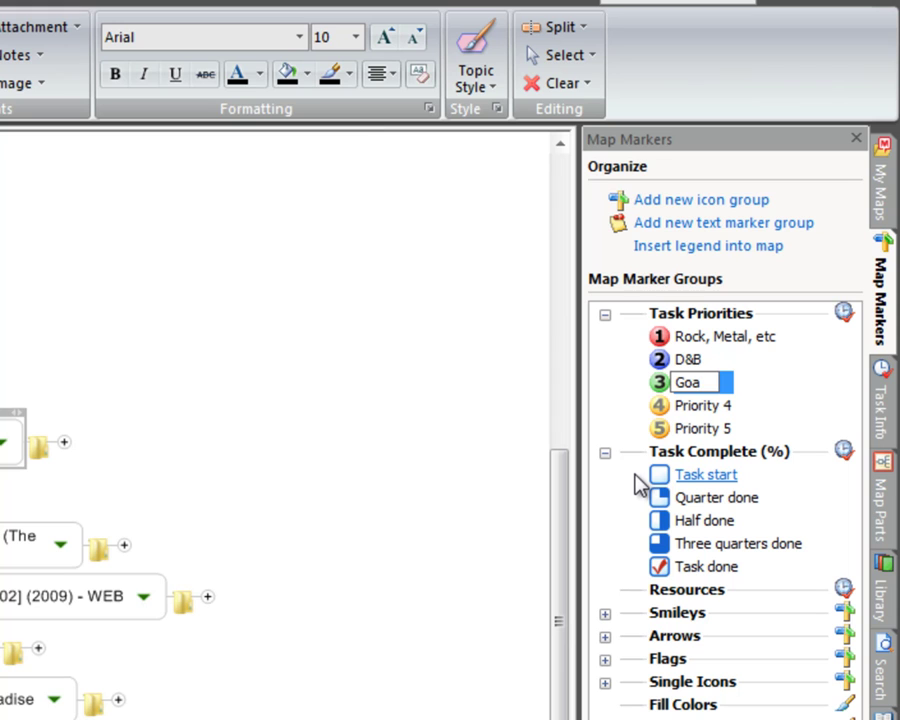
pyautogui.write(' &')
pyautogui.write(' Psy')
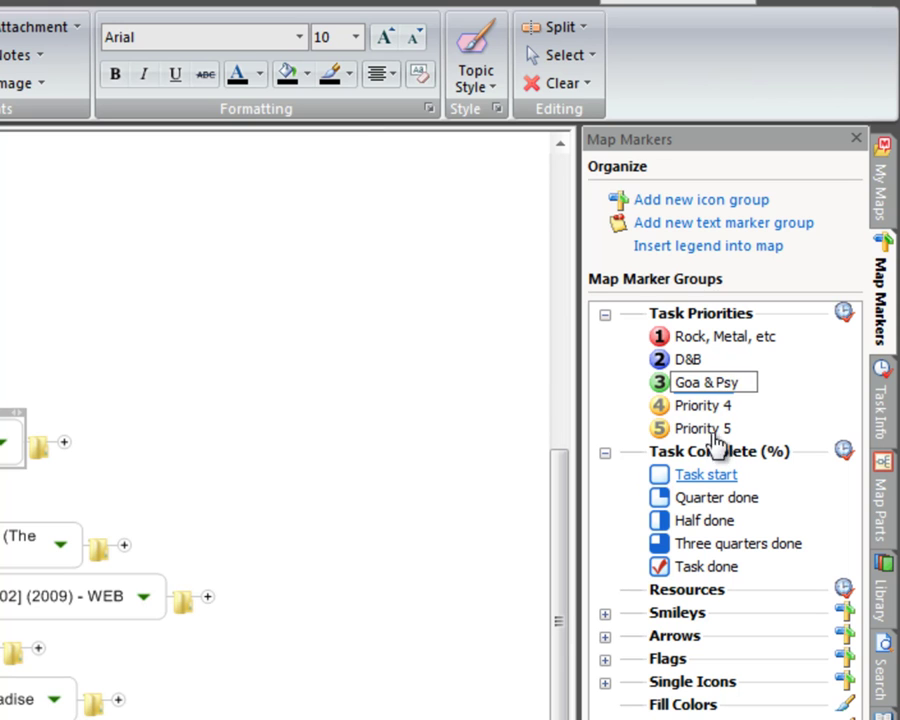
pyautogui.press('Return')
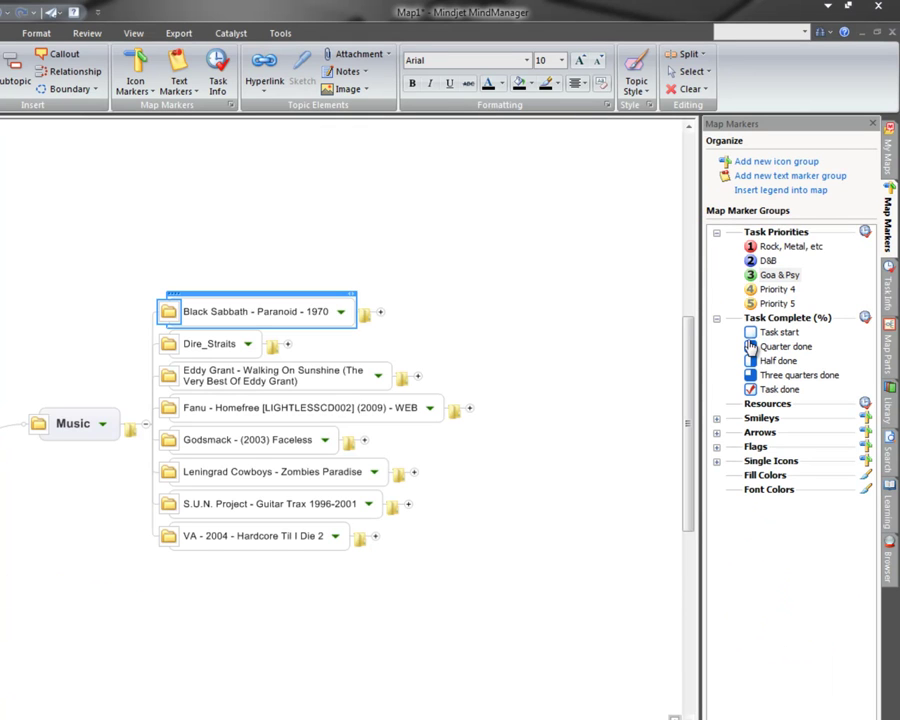
# - Tag Black Sabbath and Dire_Straits with the 'Rock, Metal, etc' marker
pyautogui.hotkey('ctrl', '1')
pyautogui.press('Down')
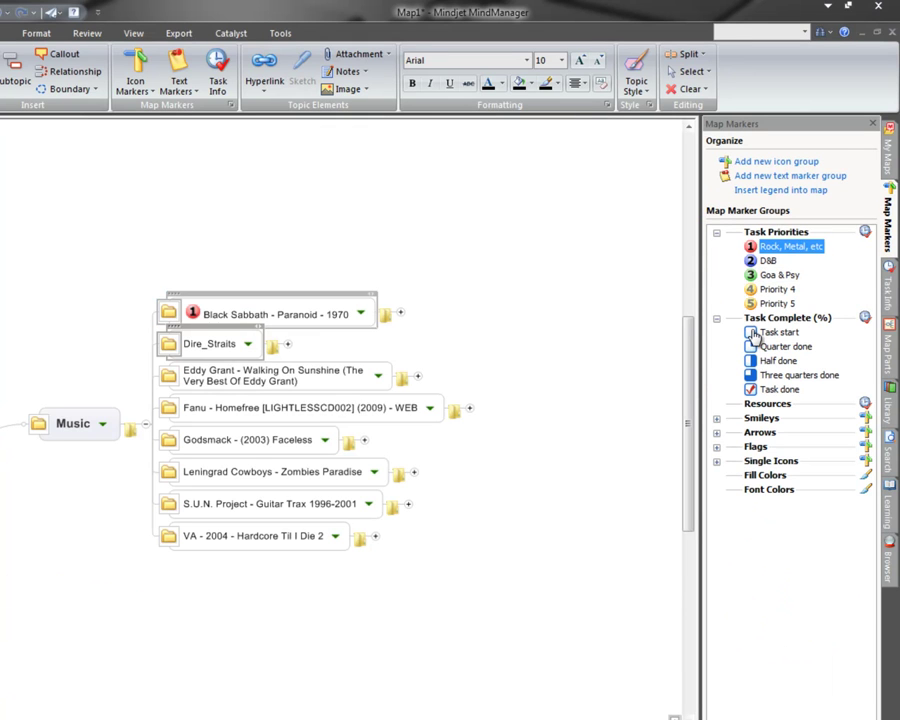
pyautogui.hotkey('ctrl', '1')
pyautogui.press('Down')
pyautogui.press('Down')
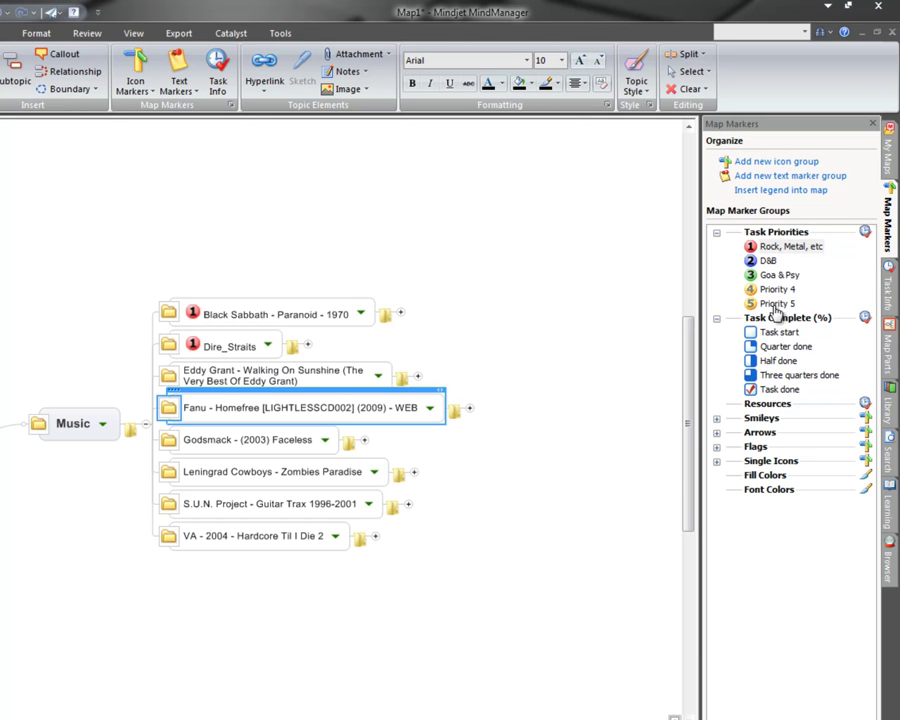
# - Mark Fanu as Goa & Psy and VA and Eddy Grant as Another, then show the Smileys group
pyautogui.click(779, 274)
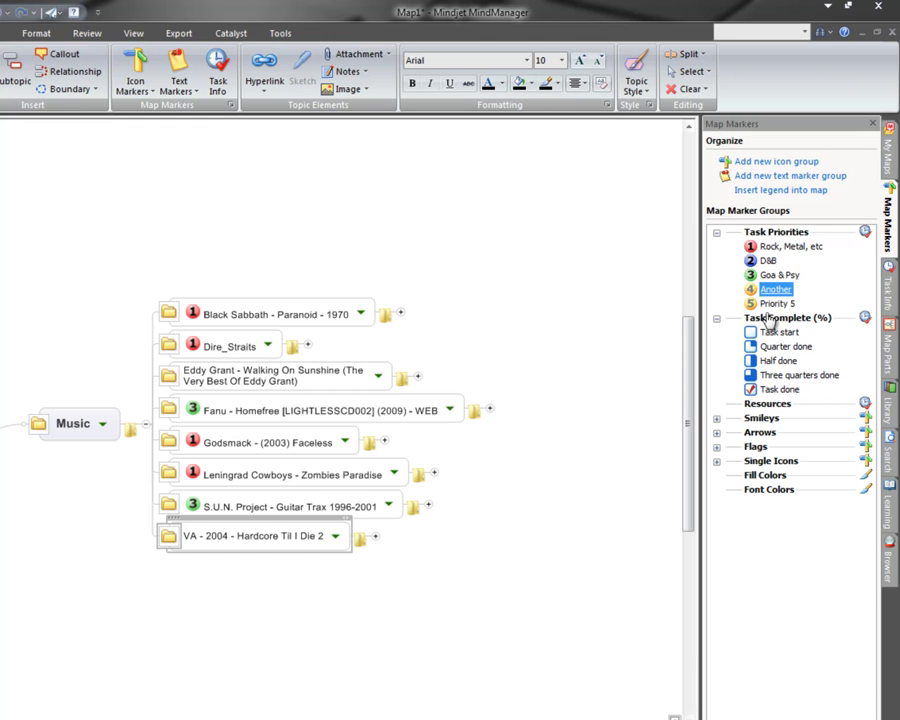
pyautogui.click(770, 289)
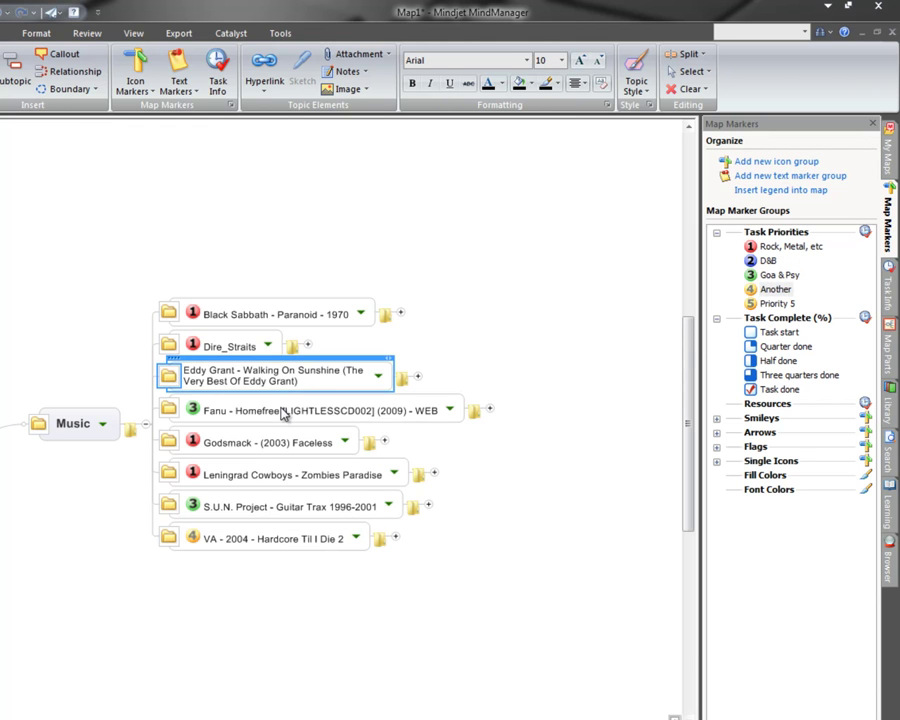
pyautogui.hotkey('ctrl', 'shift', '4')
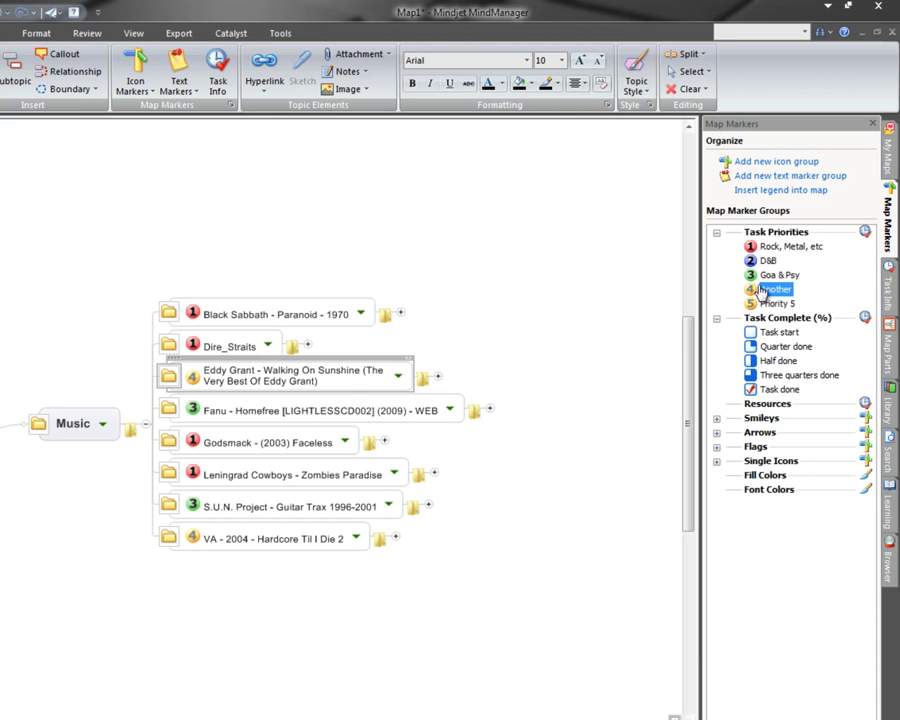
pyautogui.click(716, 318)
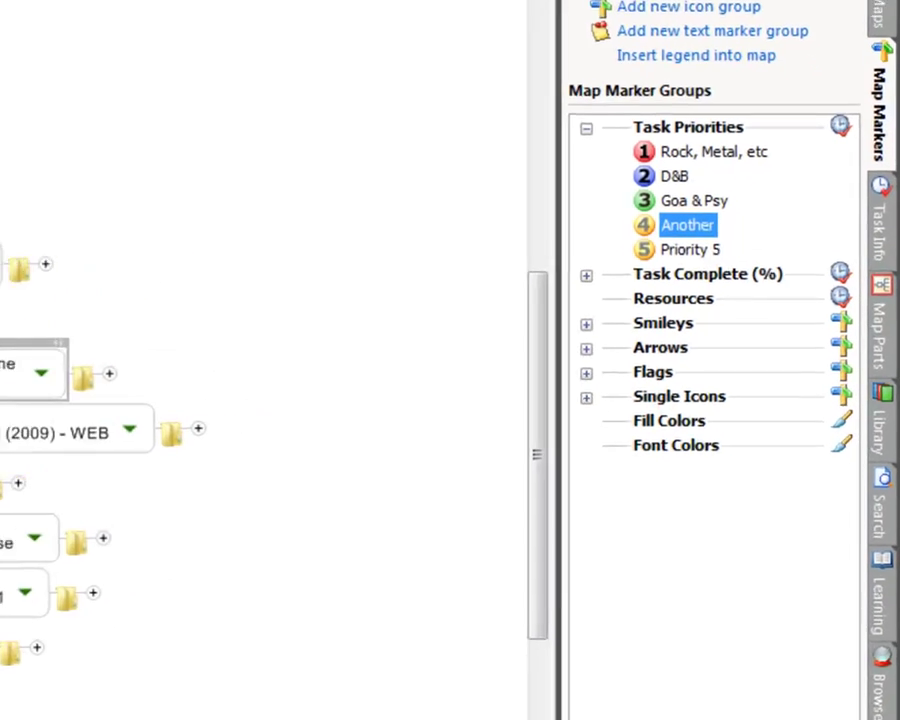
pyautogui.click(700, 343)
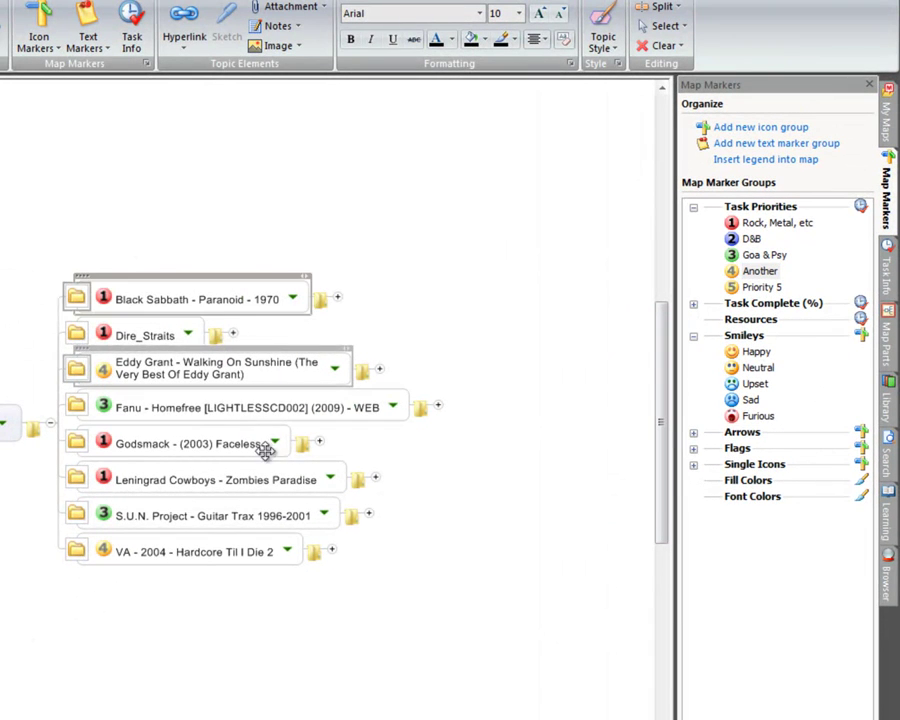
# - Give Black Sabbath a Happy smiley, Dire_Straits and Eddy Grant Neutral, and Fanu the Question icon
pyautogui.click(201, 297)
pyautogui.click(756, 351)
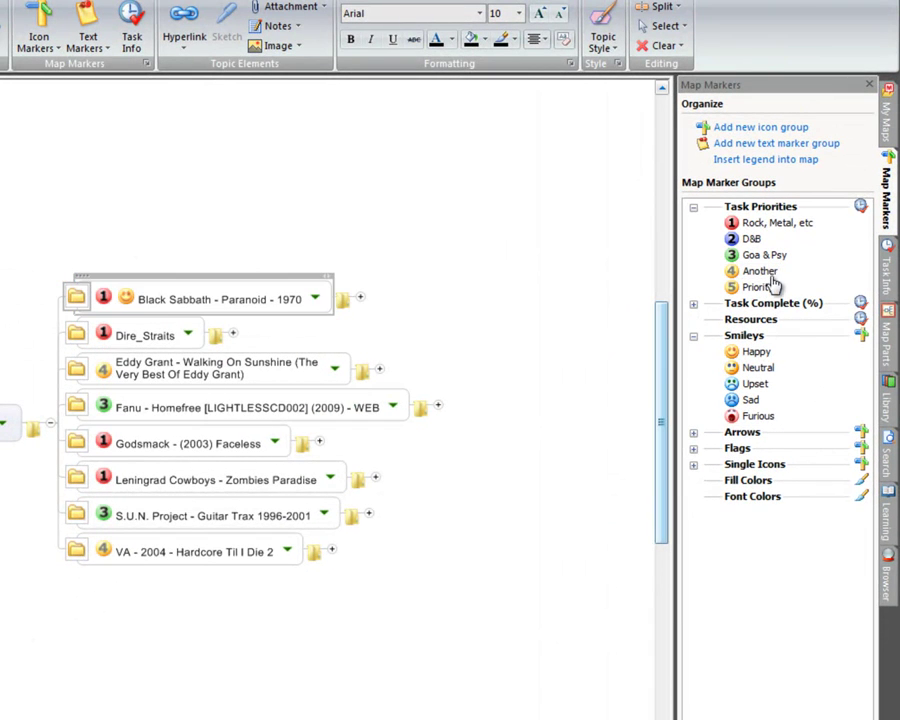
pyautogui.press('Down')
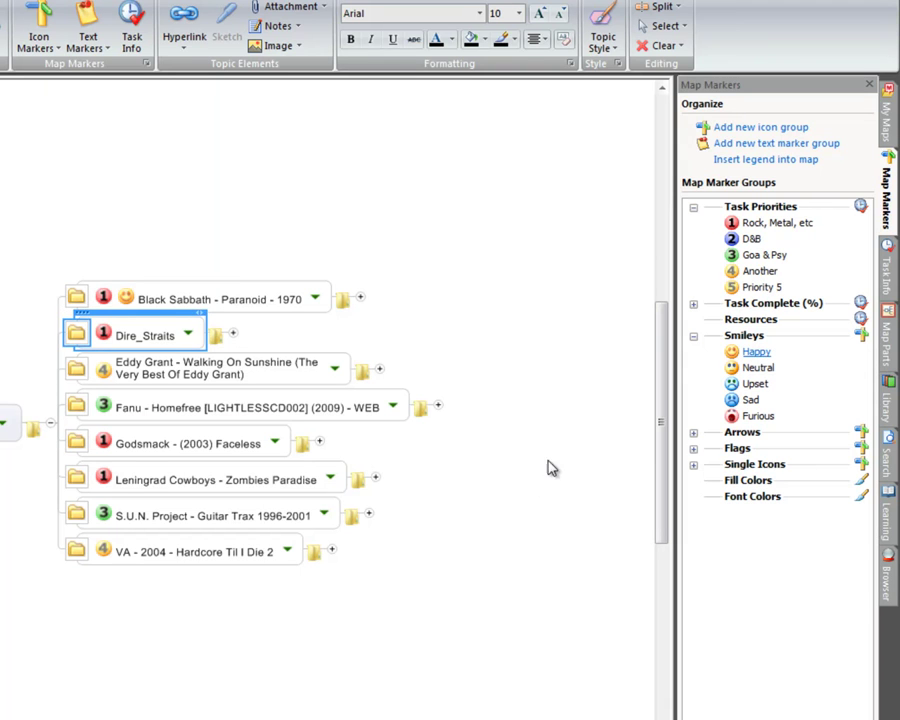
pyautogui.press('Down')
pyautogui.press('Return')
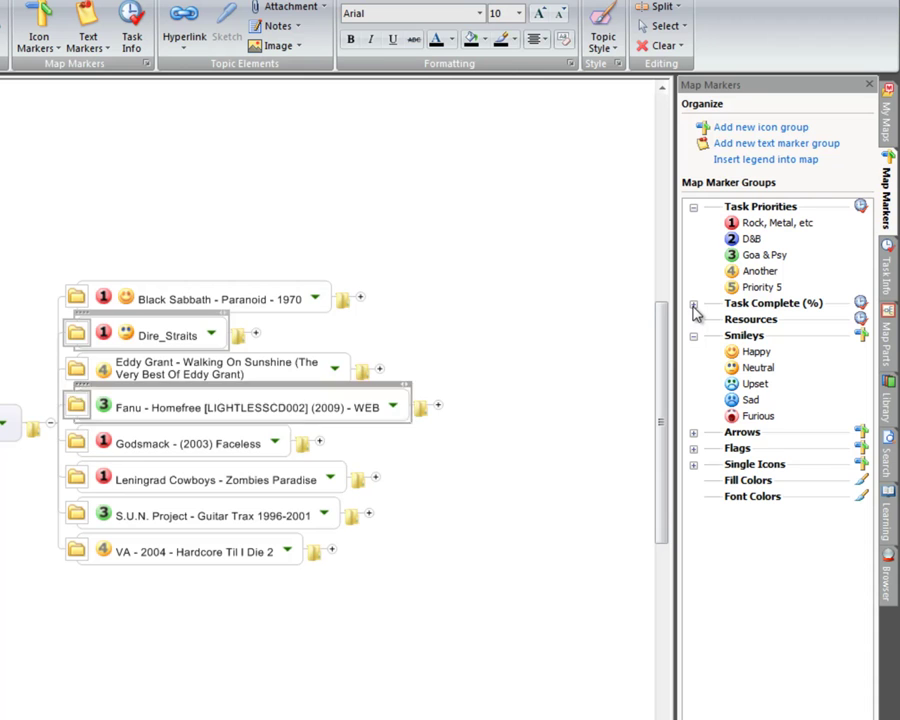
pyautogui.press('Down')
pyautogui.press('Return')
pyautogui.press('Down')
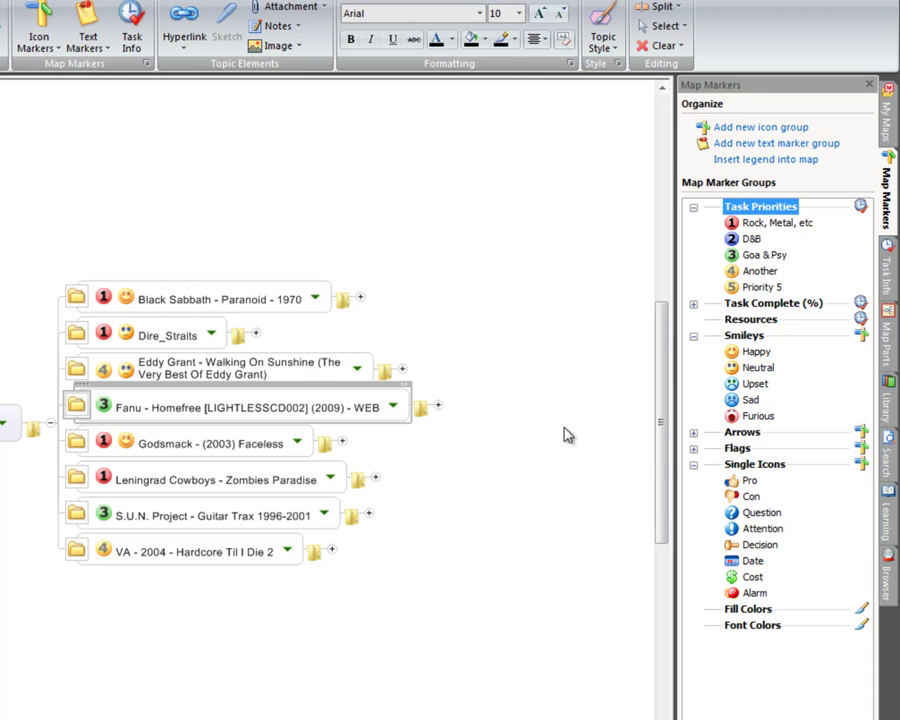
pyautogui.moveTo(205, 370); pyautogui.dragTo(208, 372)
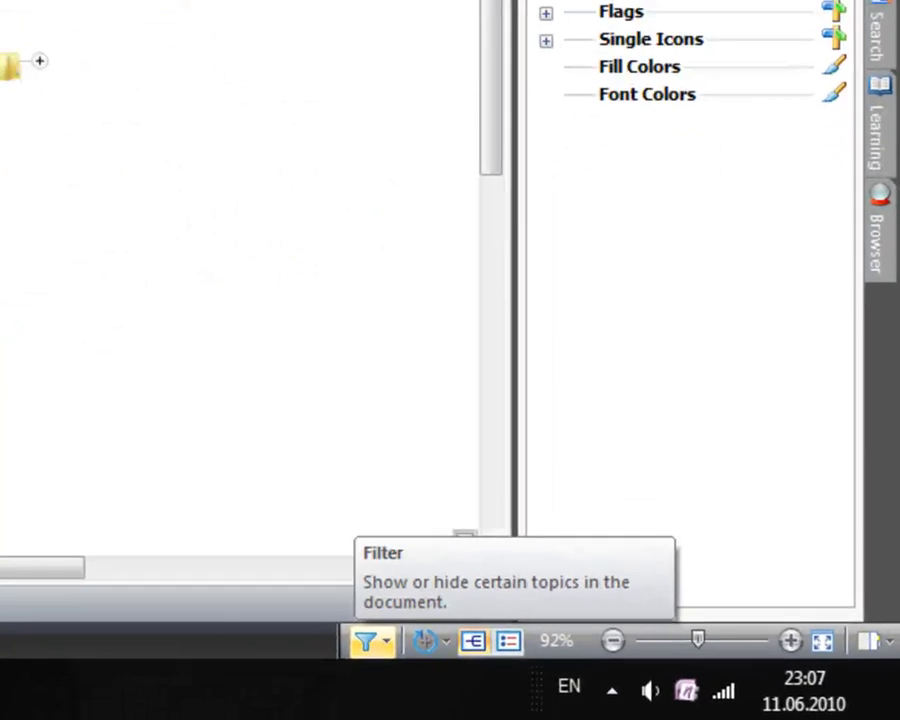
# - Power Filter for topics with all of 'Rock, Metal, etc' and Happy, showing only matches
pyautogui.click(365, 640)
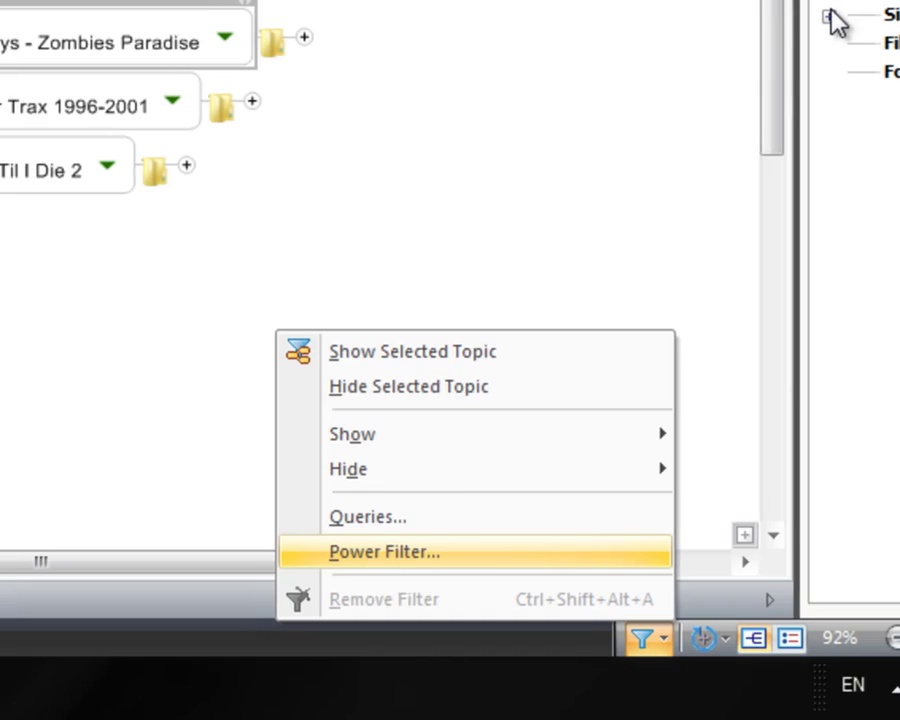
pyautogui.press('Return')
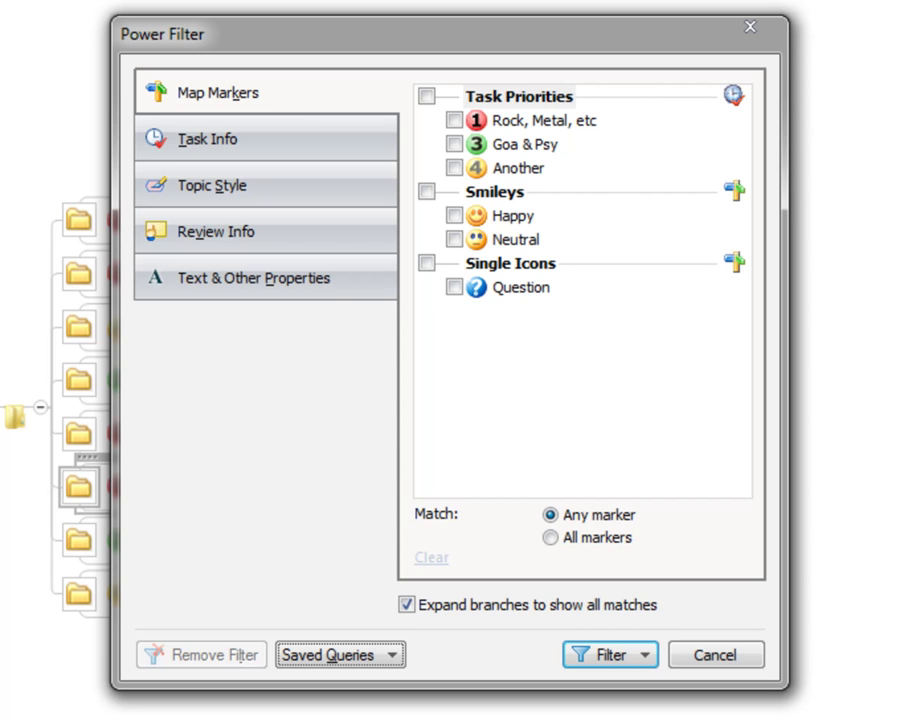
pyautogui.click(454, 120)
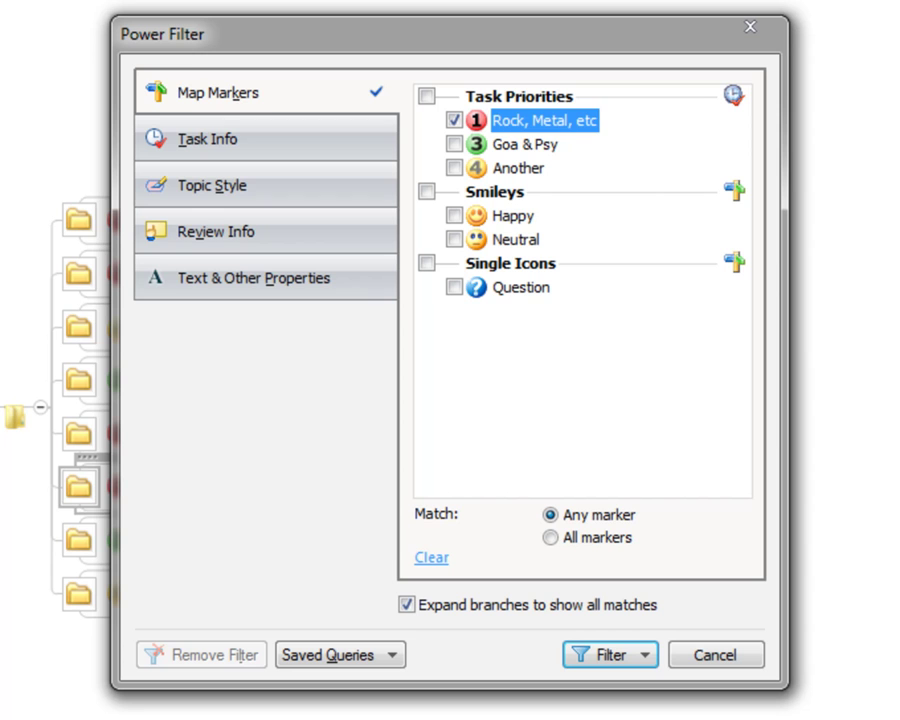
pyautogui.click(454, 215)
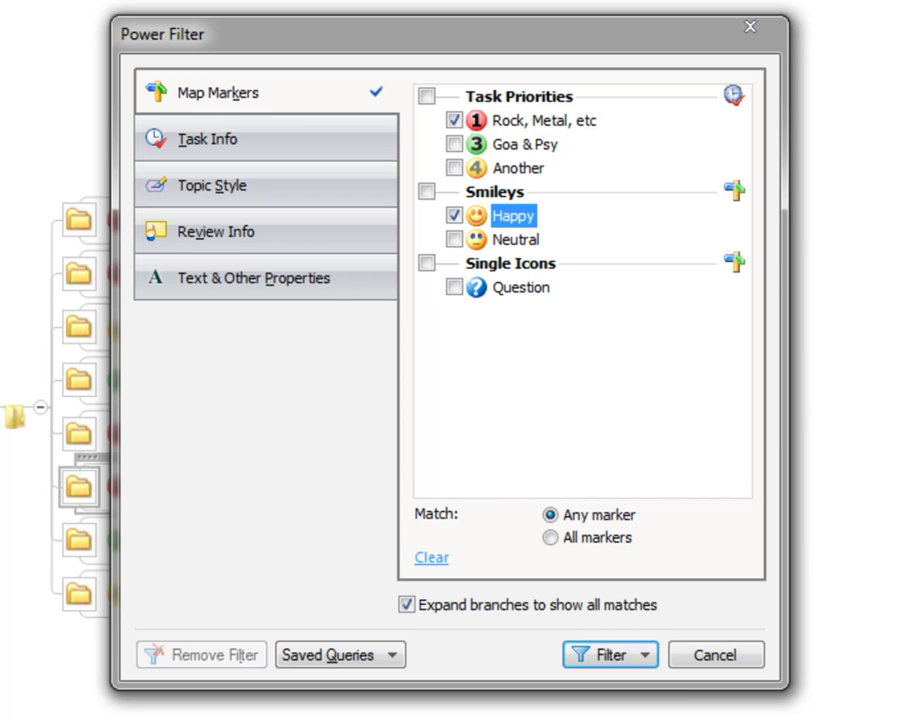
pyautogui.click(550, 537)
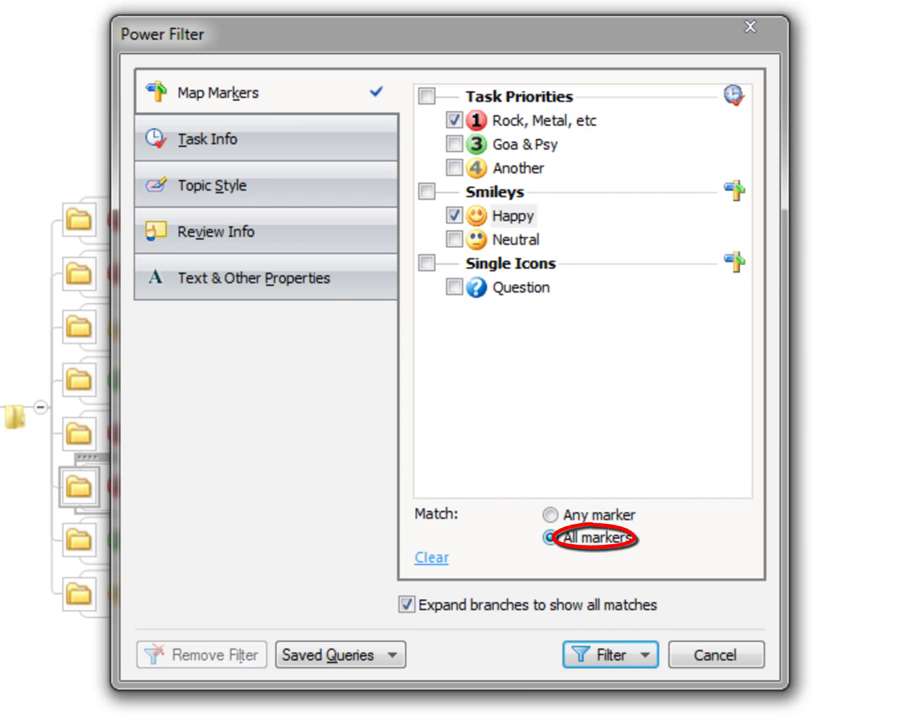
pyautogui.press('Return')
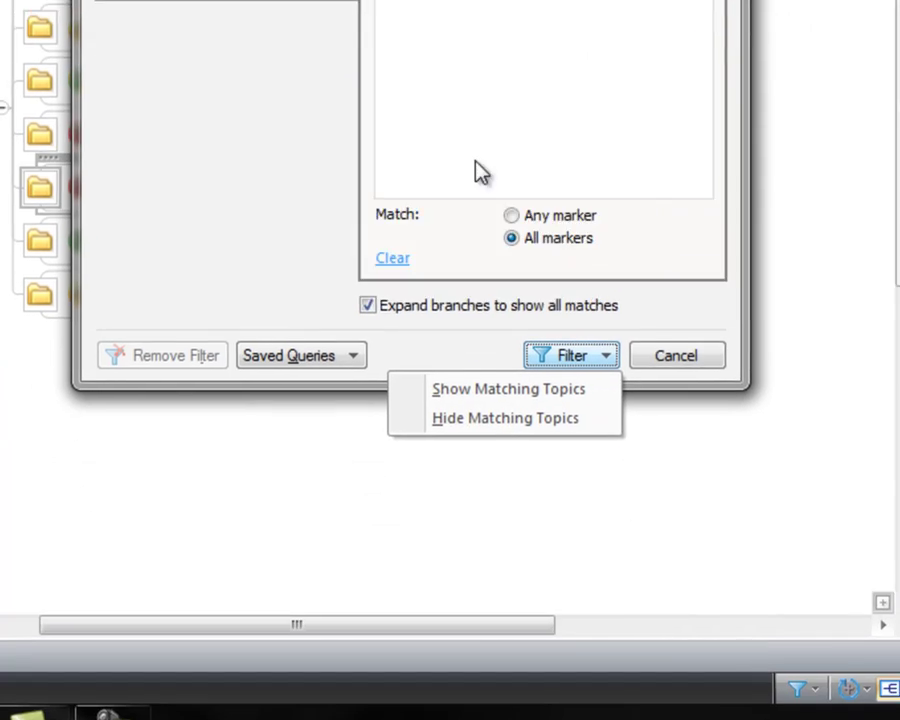
pyautogui.press('Down')
pyautogui.press('Return')
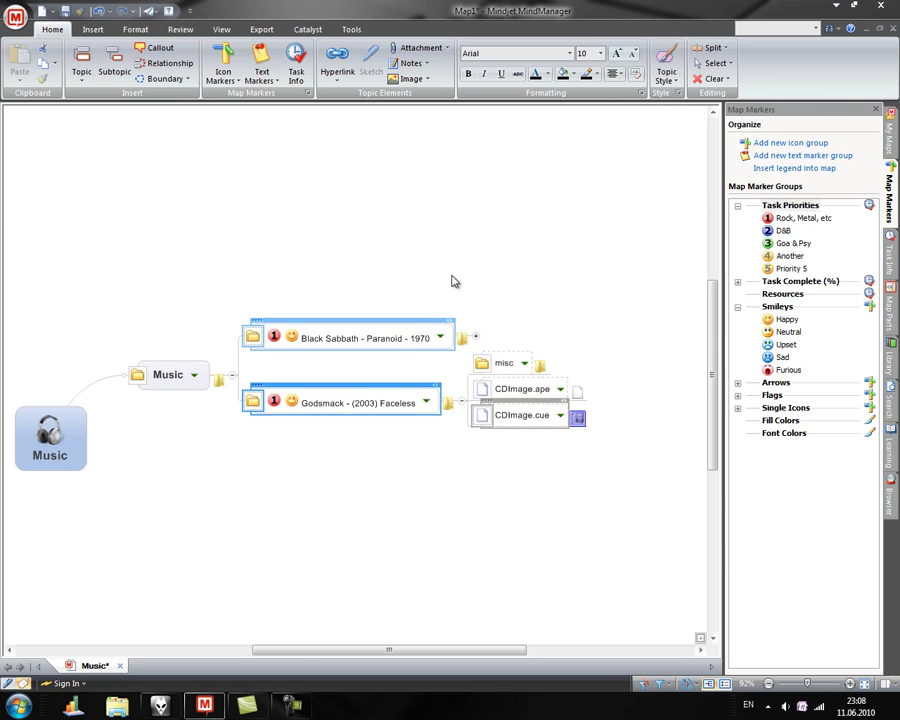
# - Open Godsmack's CDImage.cue hyperlink in the external player outside MindManager
pyautogui.press('Down')
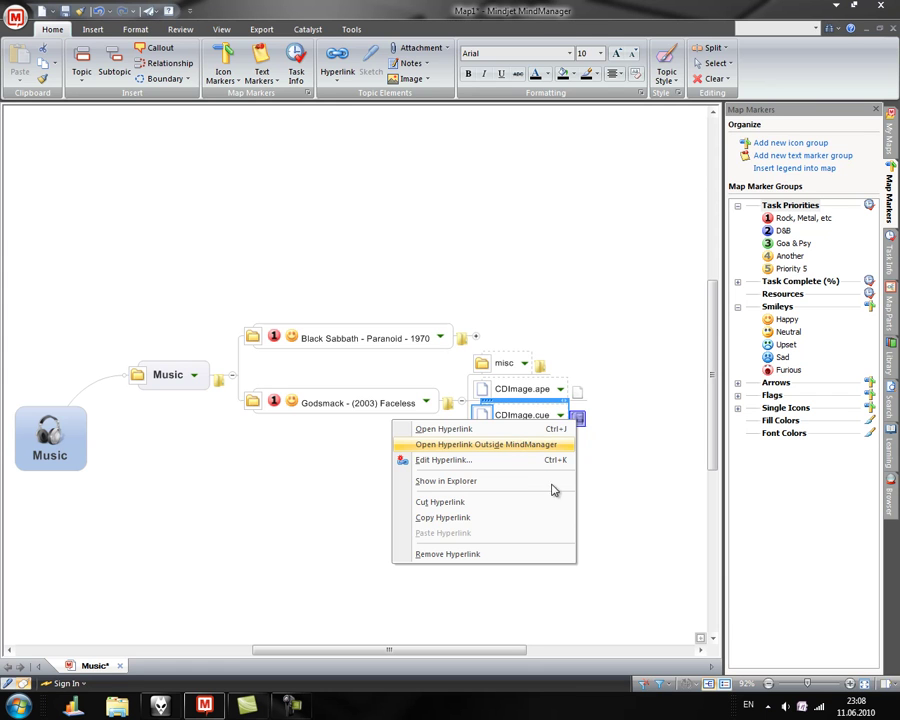
pyautogui.press('Return')
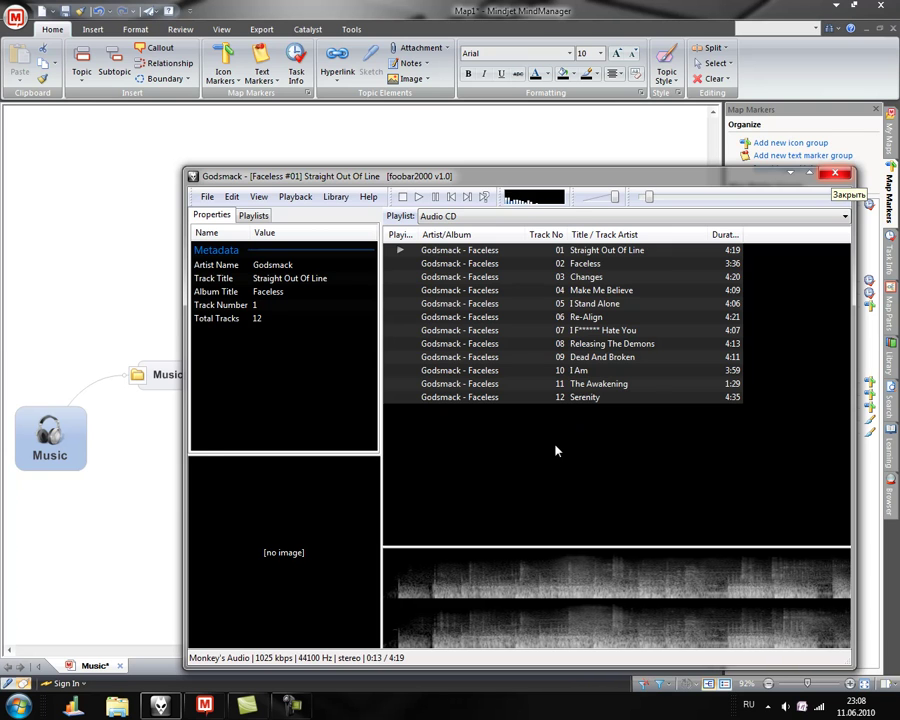
# - Close foobar2000 after the Godsmack Faceless album has played
pyautogui.hotkey('alt', 'F4')
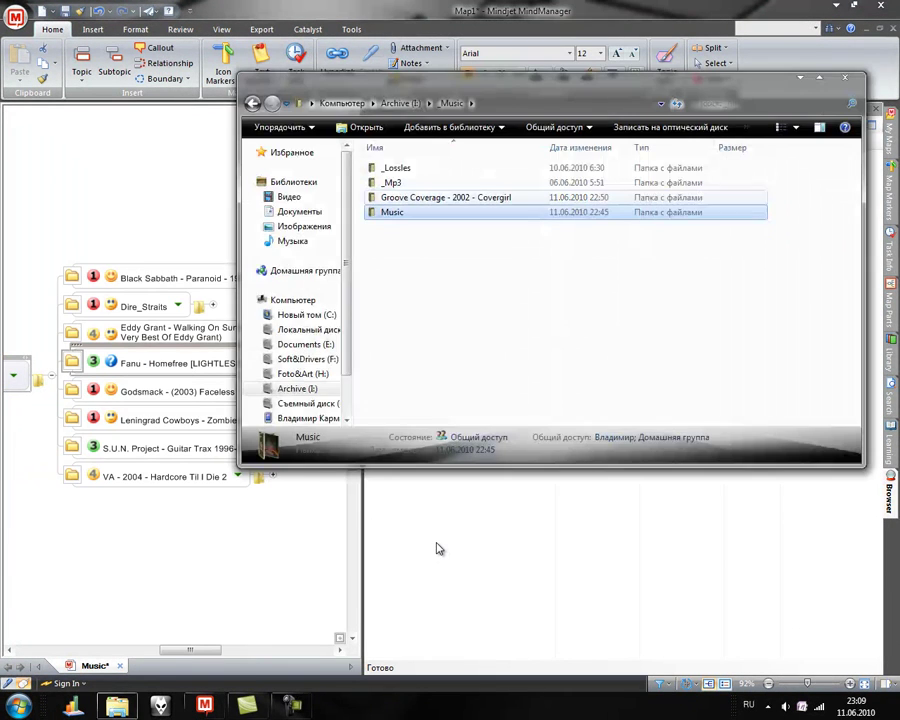
# - Move the 'Groove Coverage - 2002 - Covergirl' folder into Music, then close Explorer
pyautogui.moveTo(440, 197); pyautogui.dragTo(405, 213)
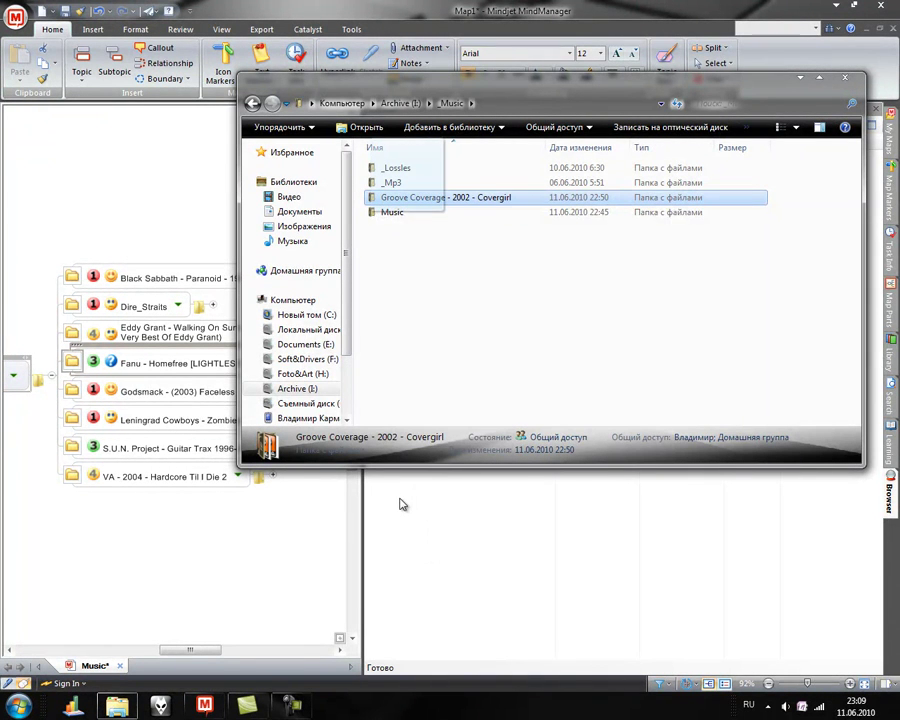
pyautogui.moveTo(378, 350); pyautogui.dragTo(226, 170)
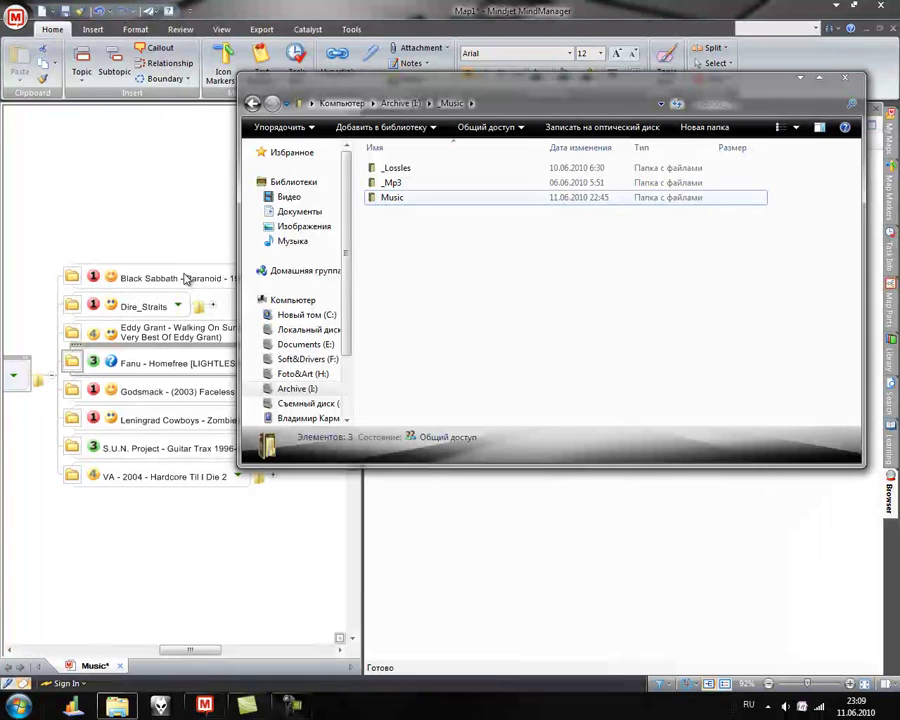
pyautogui.hotkey('alt', 'F4')
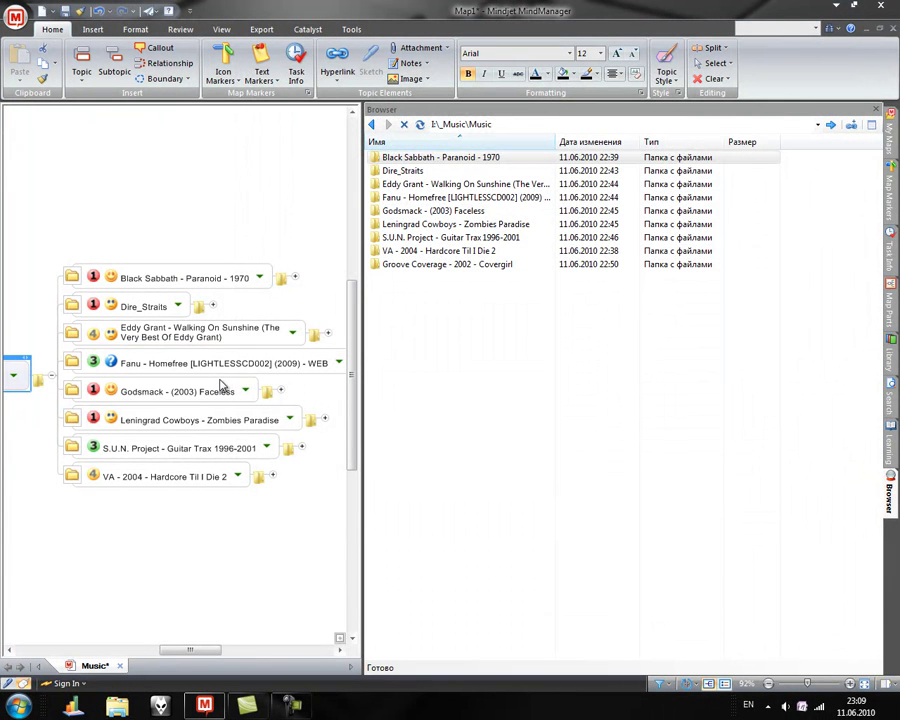
# - Close the browser pane and refresh the Music topic to show the new Groove Coverage - 2002 - Covergirl folder
pyautogui.hotkey('ctrl', 'F1')
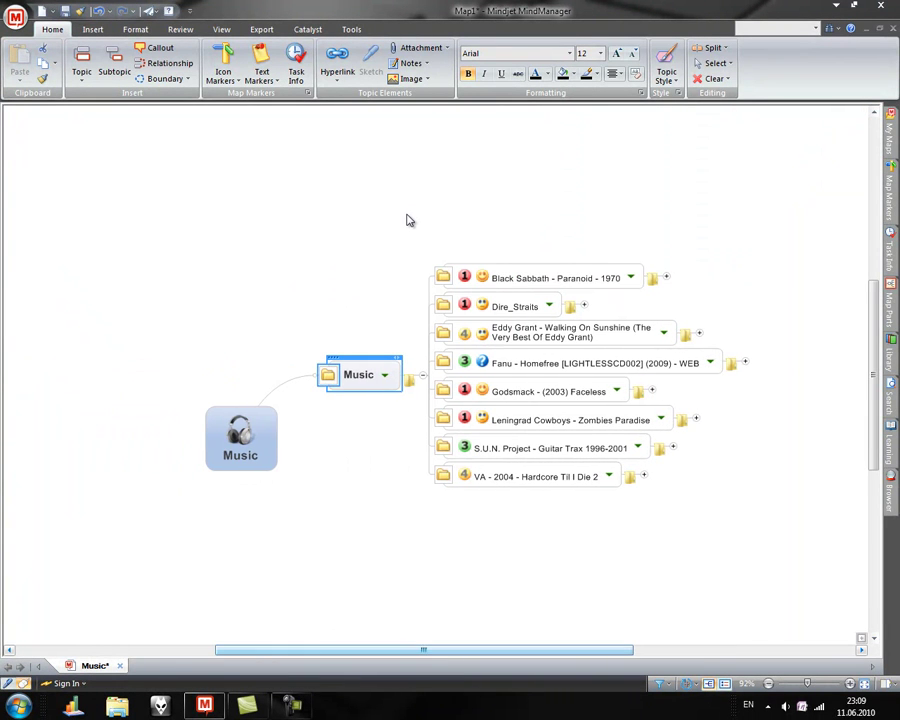
pyautogui.hotkey('shift', 'F10')
pyautogui.press('Down')
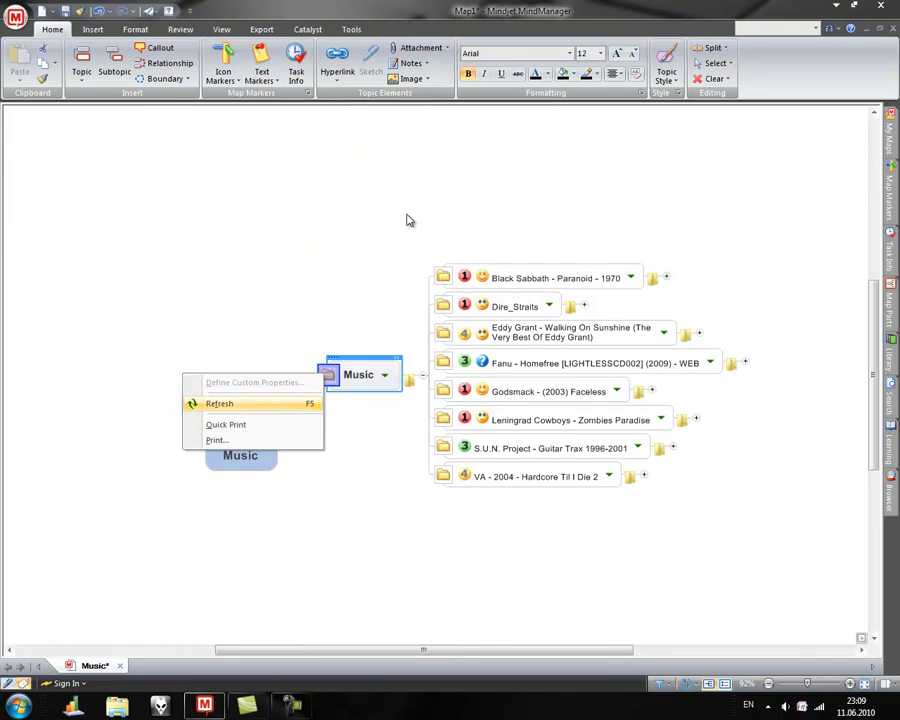
pyautogui.press('Return')
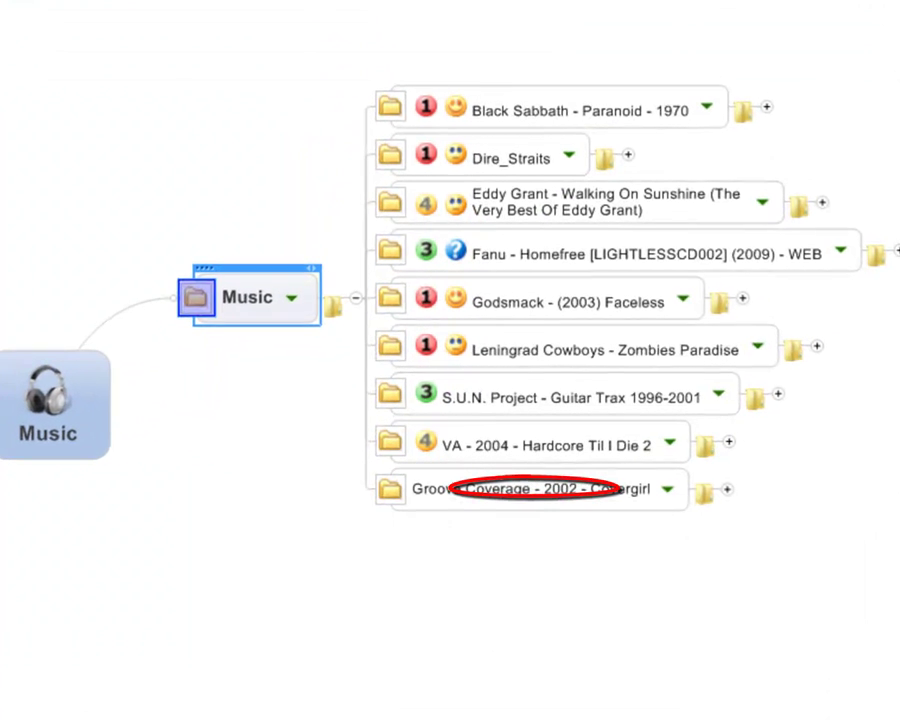